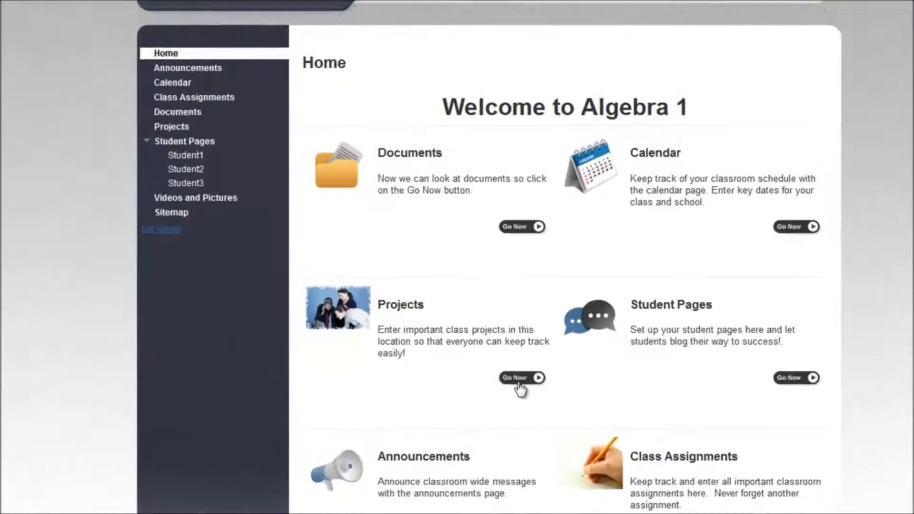
- Go from the Algebra 1 Home page to the Projects page and put it into edit mode
left_click(475, 315)
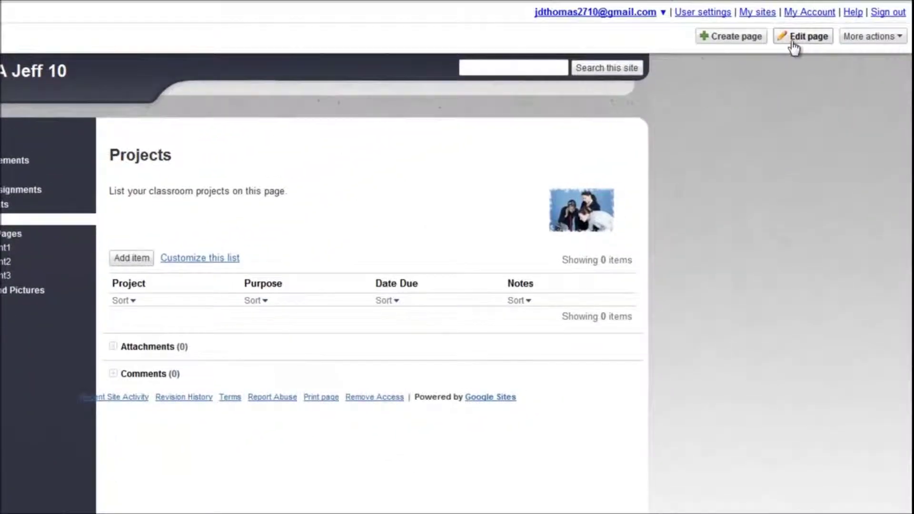
left_click(792, 48)
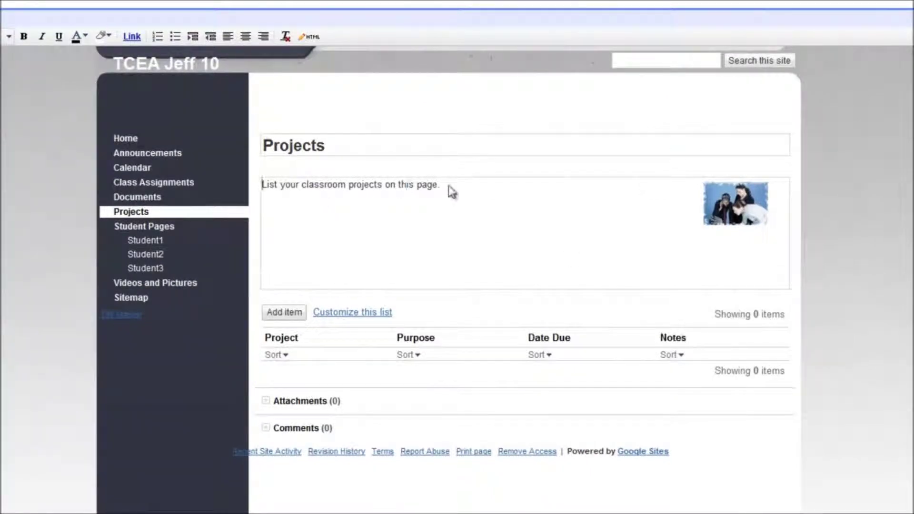
- Overwrite the default intro line with 'Welcome to the Project Page' and bold it
left_click_drag(448, 185, 261, 186)
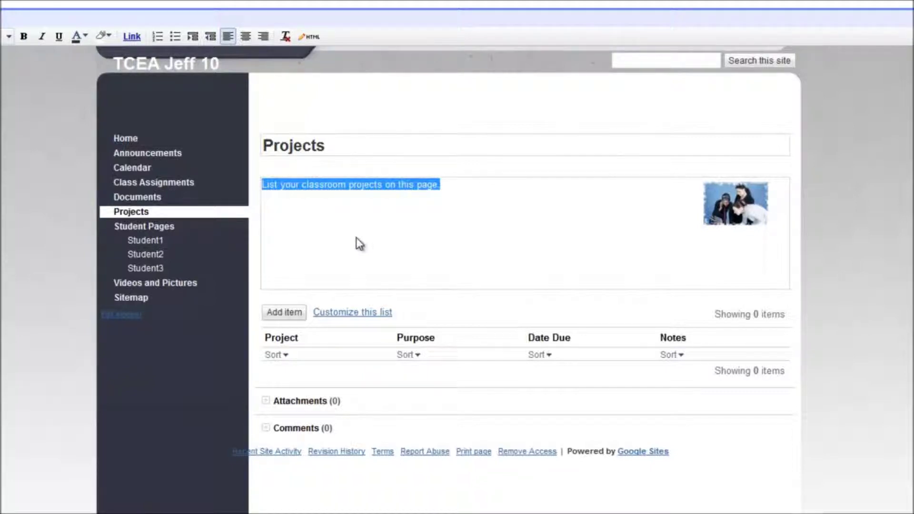
type("Welcome")
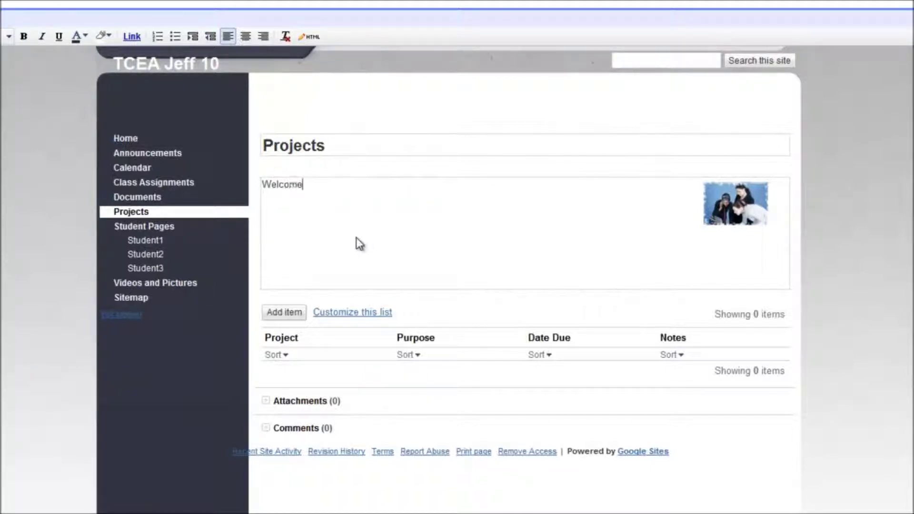
type(" to the Pr")
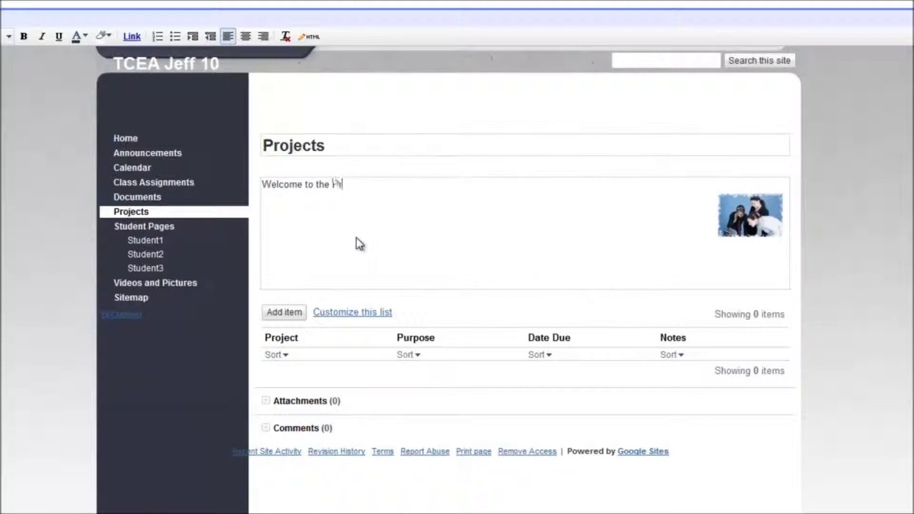
type("oject Page")
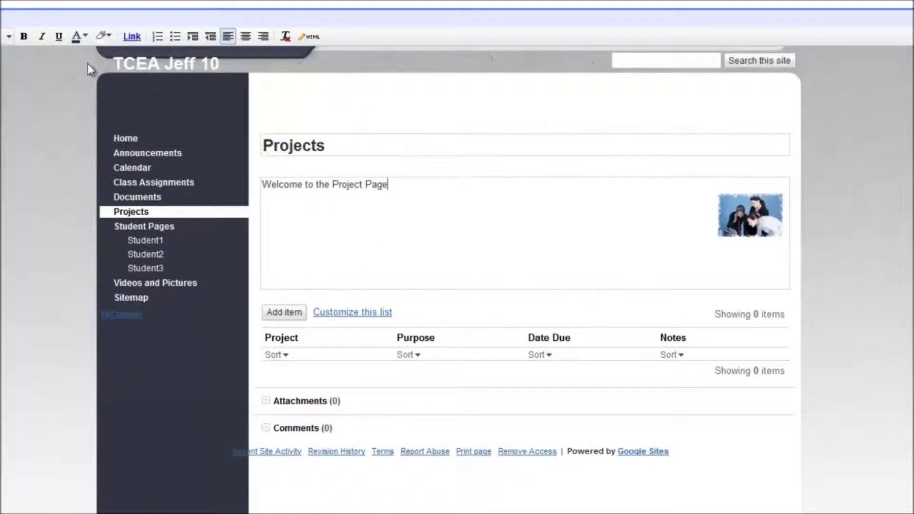
left_click_drag(389, 186, 262, 192)
left_click(23, 36)
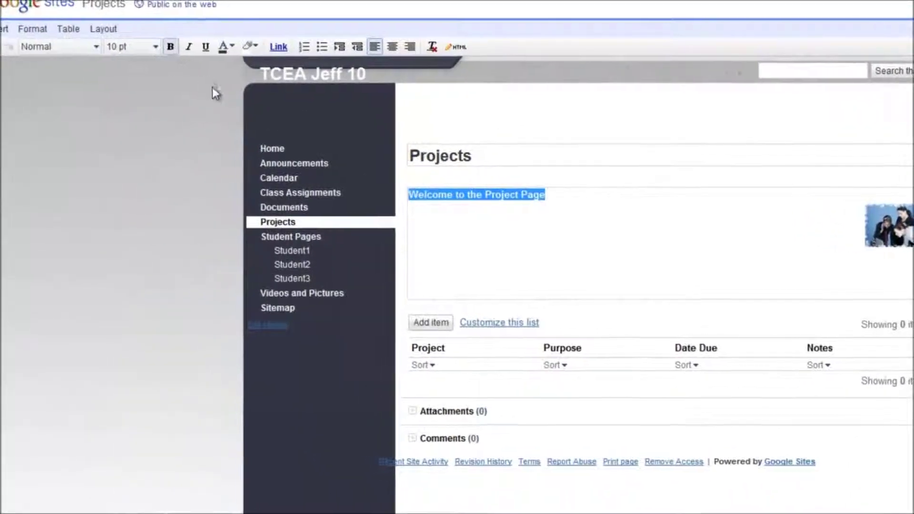
- Set the welcome heading to 18 pt and save the Projects page
left_click(155, 47)
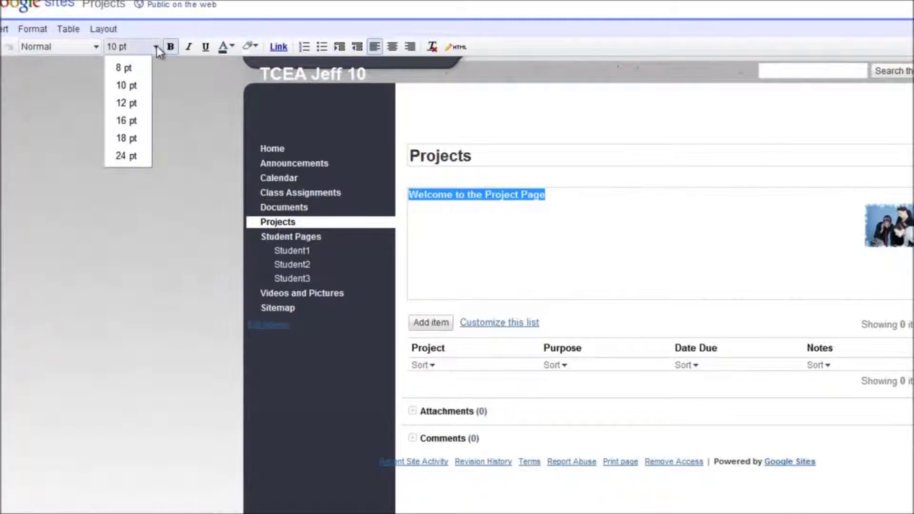
left_click(131, 138)
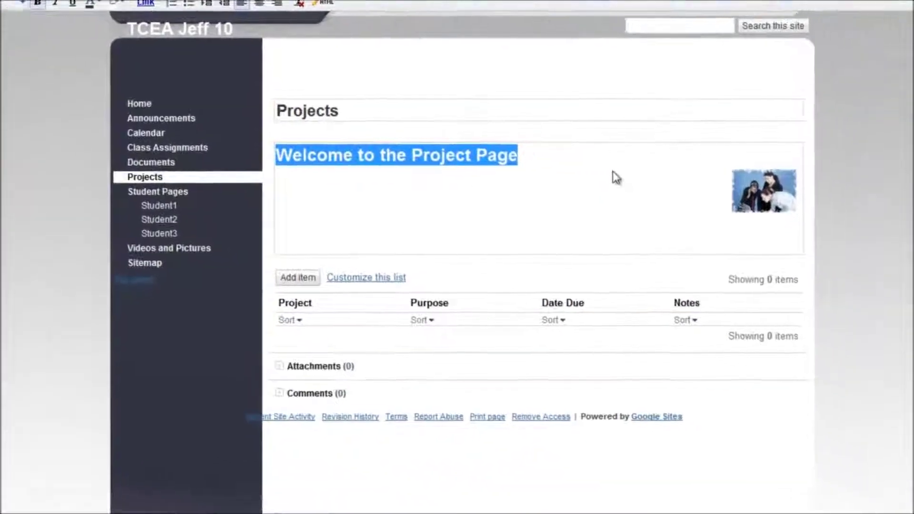
left_click(745, 226)
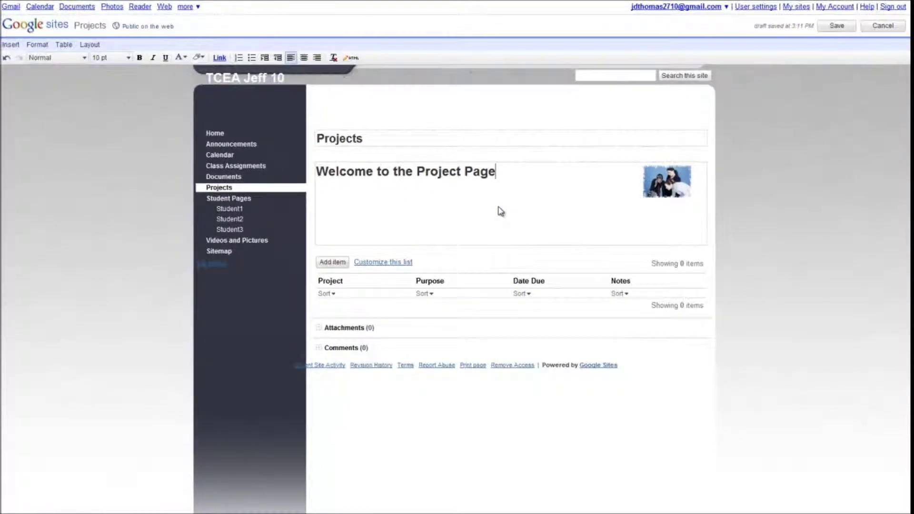
left_click(837, 26)
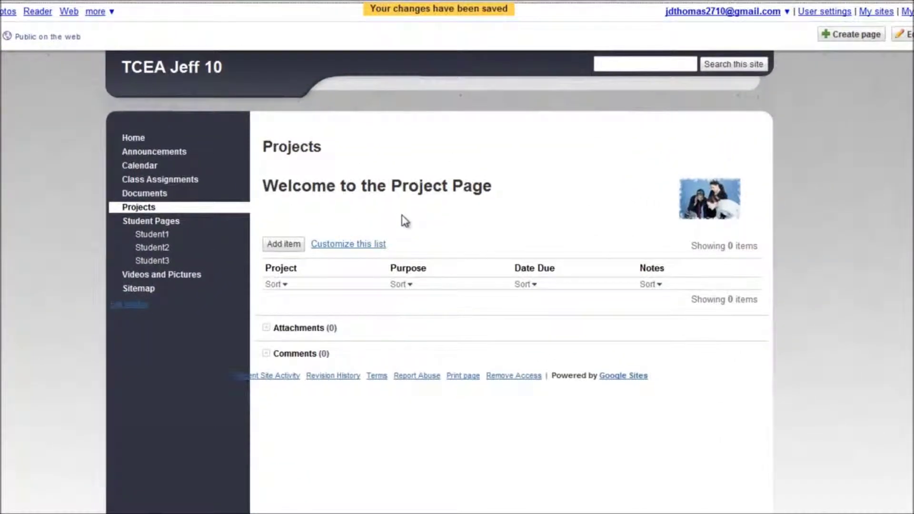
- Add a project 'TCEA Presentation on Google Sites' with purpose 'To inform teachers about the power and simplicity of Google Sites'
left_click(282, 245)
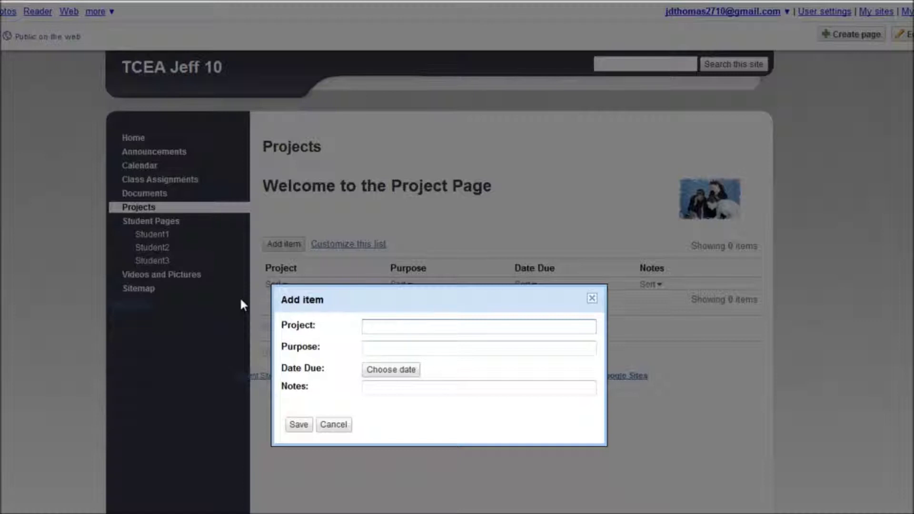
type("TCEA Presentation")
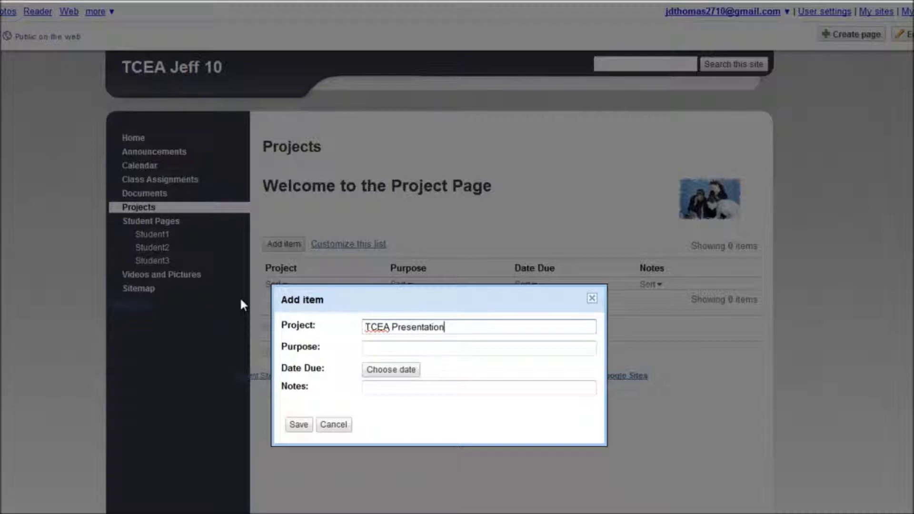
type(" on Google Sites")
key("Tab")
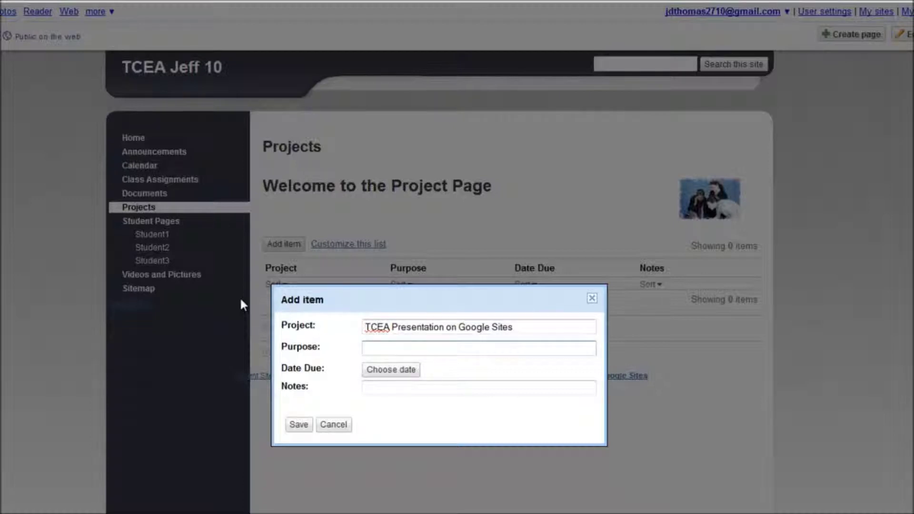
type("To inform teachers ab")
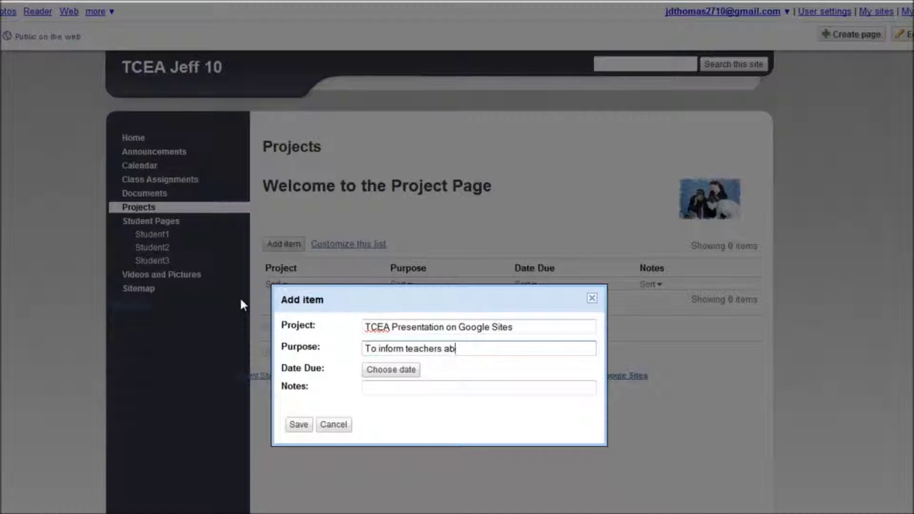
type("out the power a")
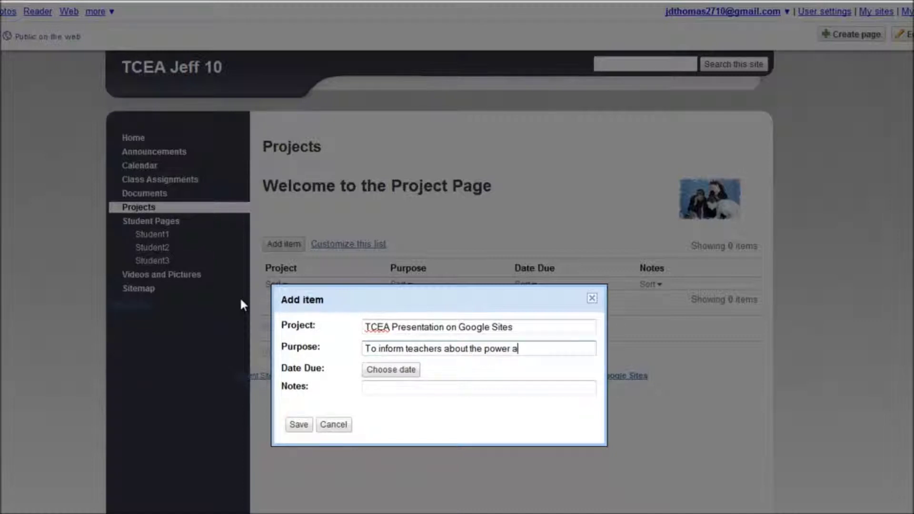
type("nd simplicity of Google Sites")
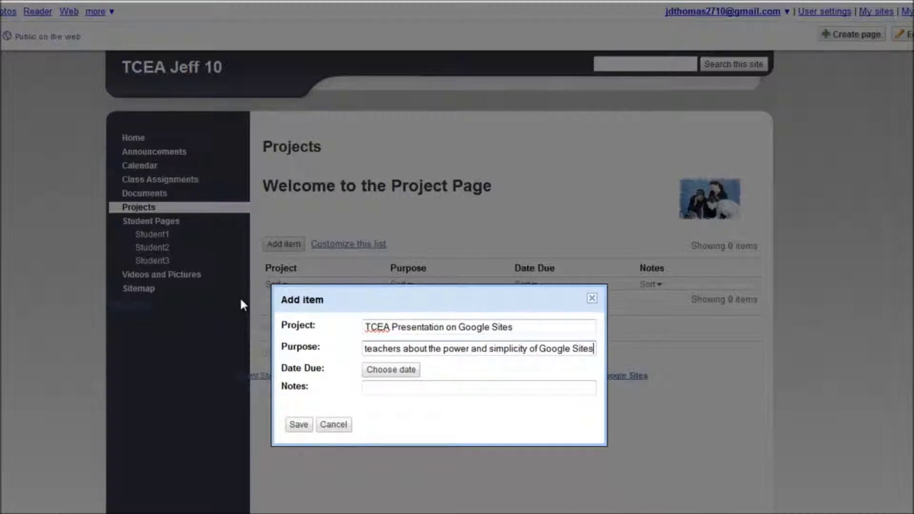
key("Tab")
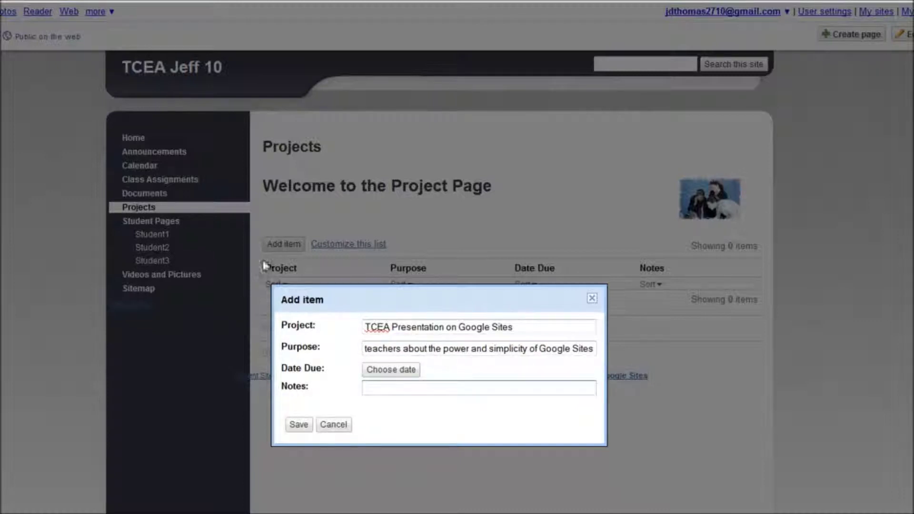
- Give the project a February 9, 2011 due date and the note 'Doing a video series', then save it
left_click(377, 370)
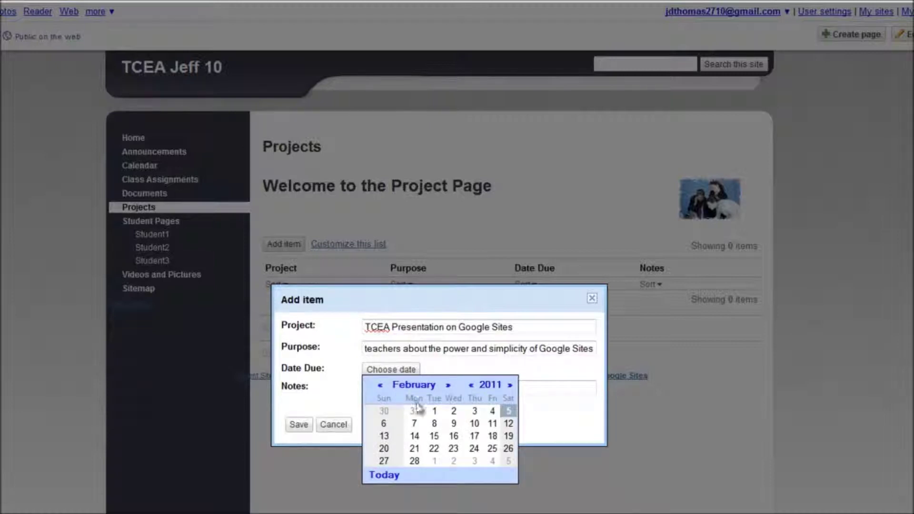
left_click(453, 424)
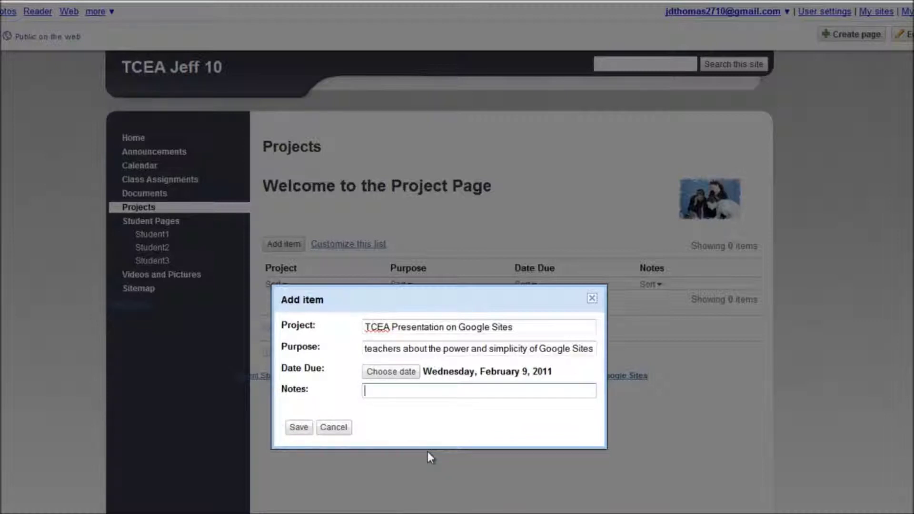
type("Doing a video series")
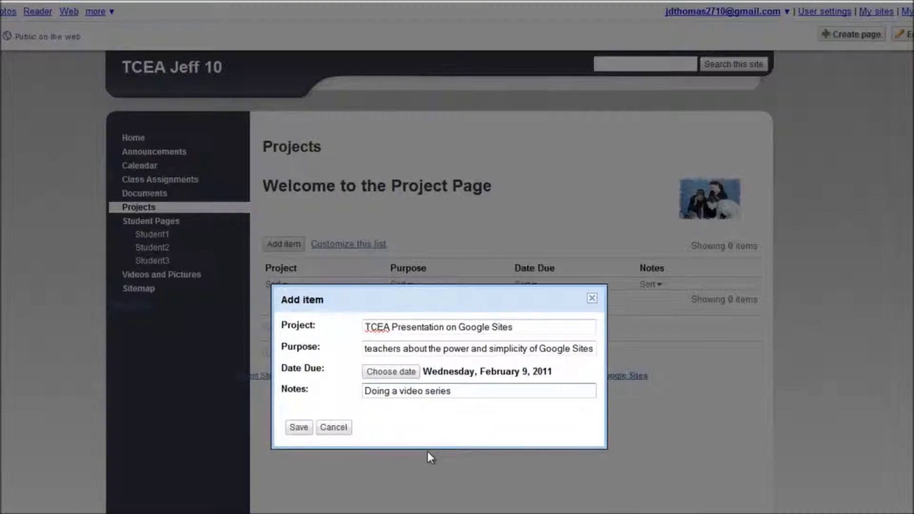
left_click(297, 427)
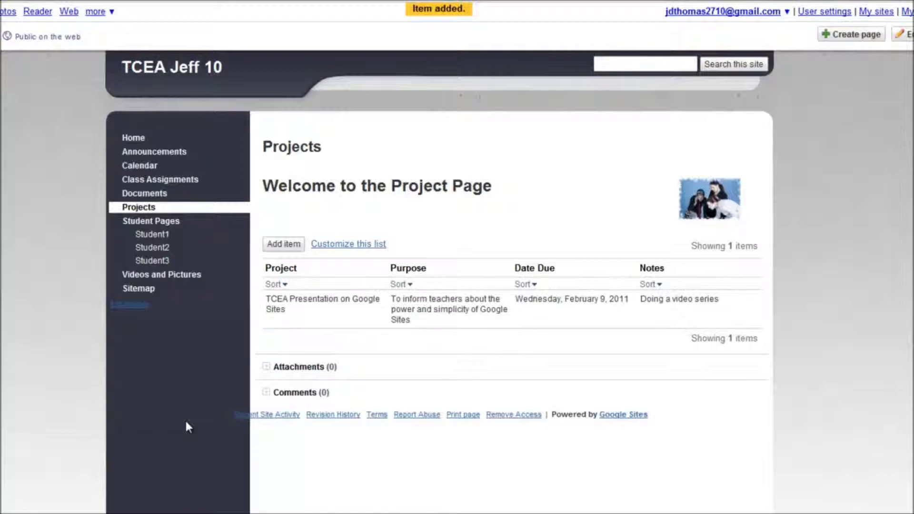
left_click(132, 138)
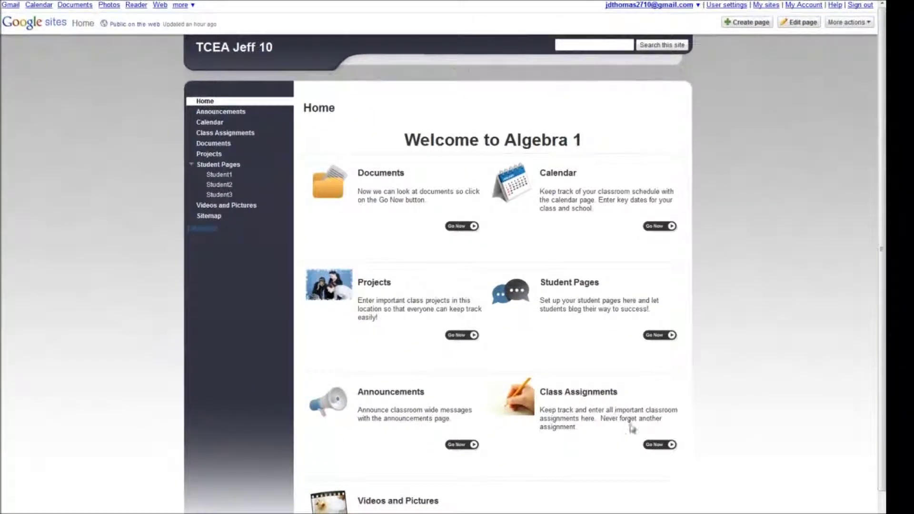
- Open the Class Assignments page and bring up a blank new-assignment form
left_click(659, 444)
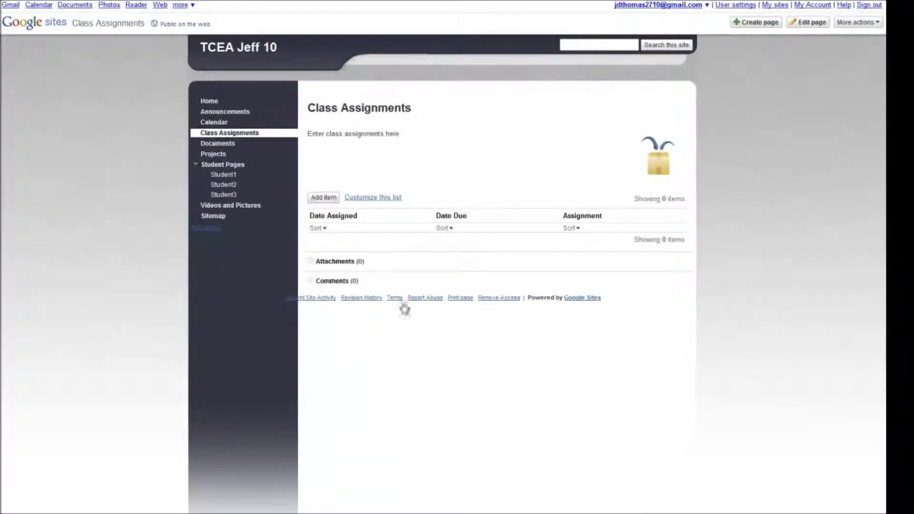
left_click(816, 24)
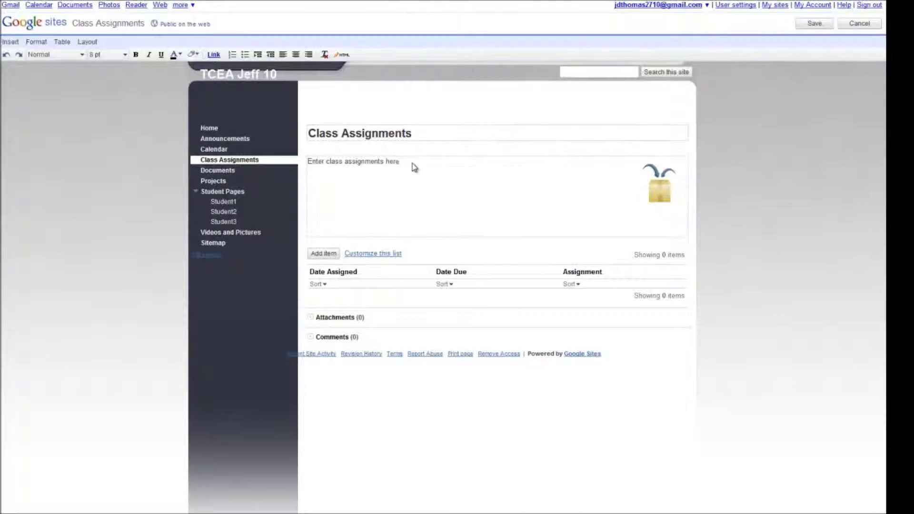
left_click(814, 23)
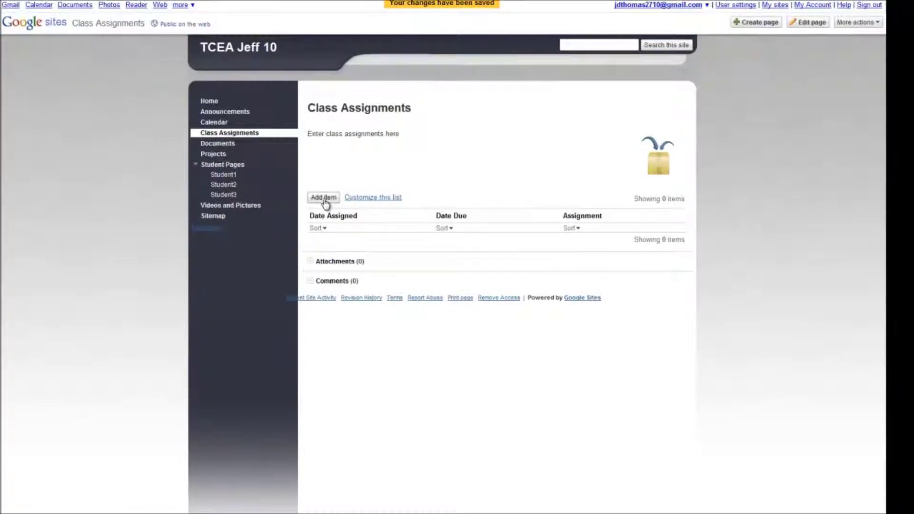
left_click(324, 197)
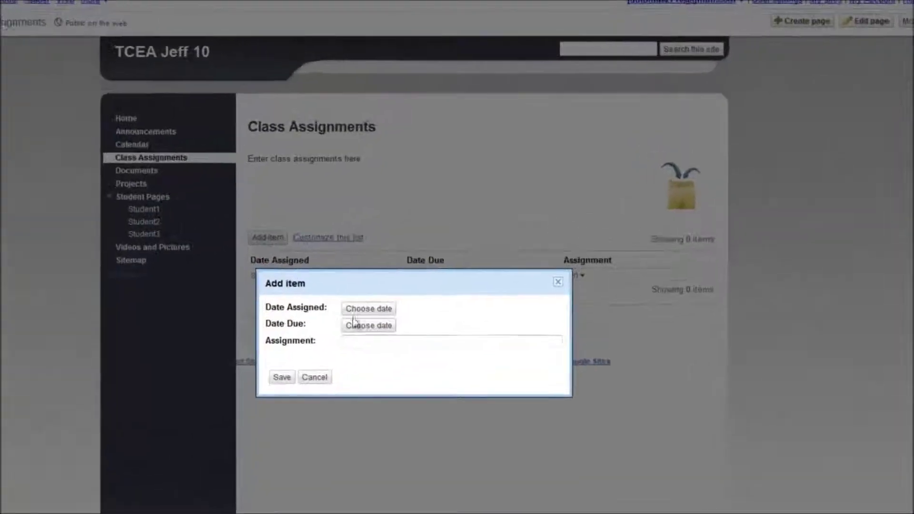
- Set Date Assigned to February 9, 2011 and Date Due to February 10, 2011
left_click(381, 310)
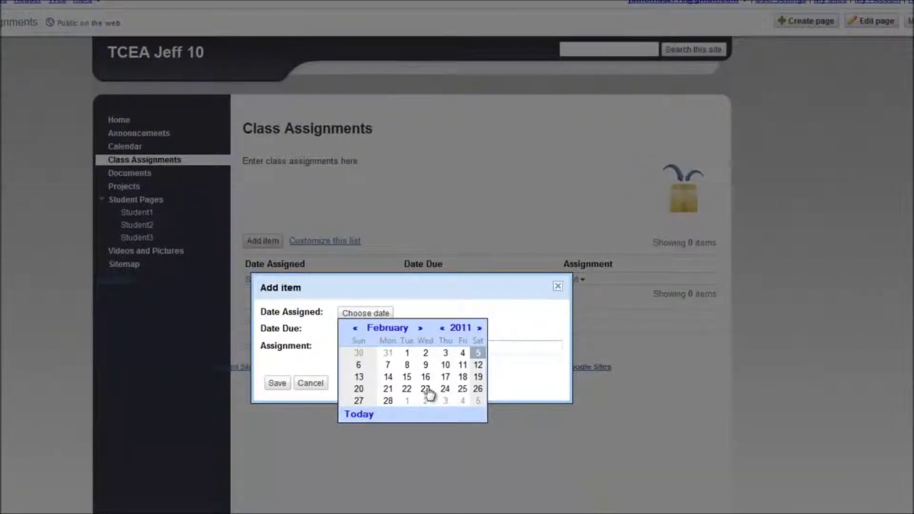
left_click(425, 367)
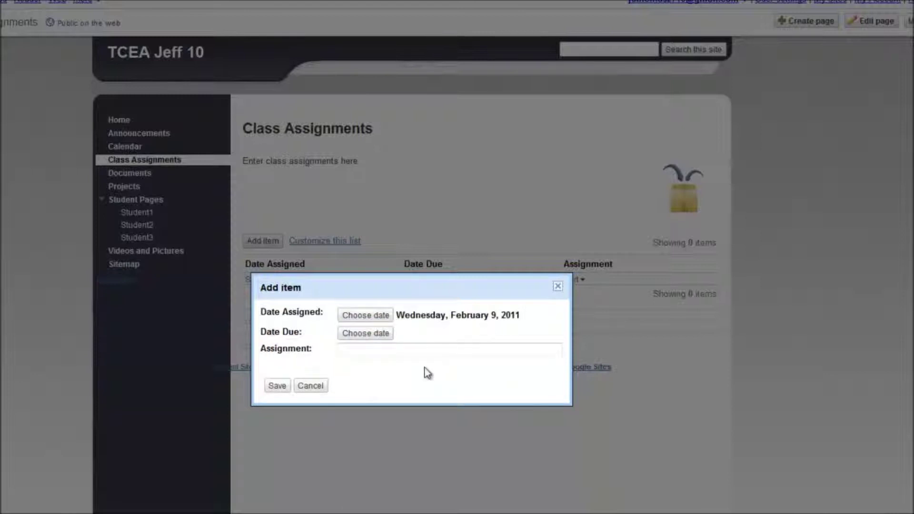
left_click(379, 334)
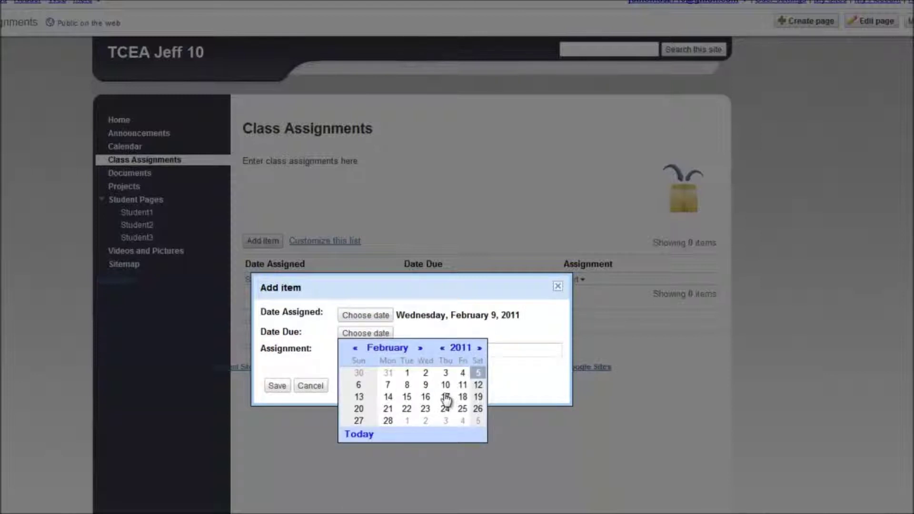
left_click(446, 386)
left_click(372, 354)
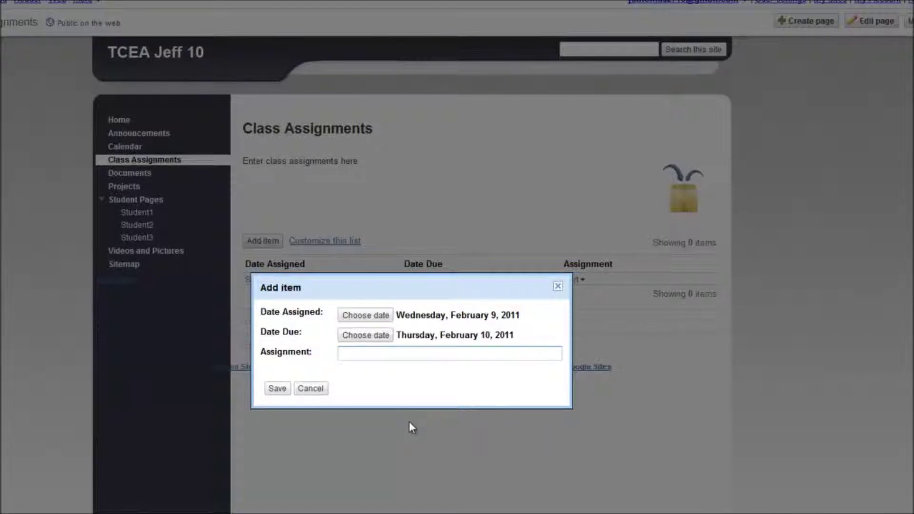
- Enter 'Page 352 Problems 2 - 52 Even' as the assignment and save it
type("Page 352 Problems 2 - 6")
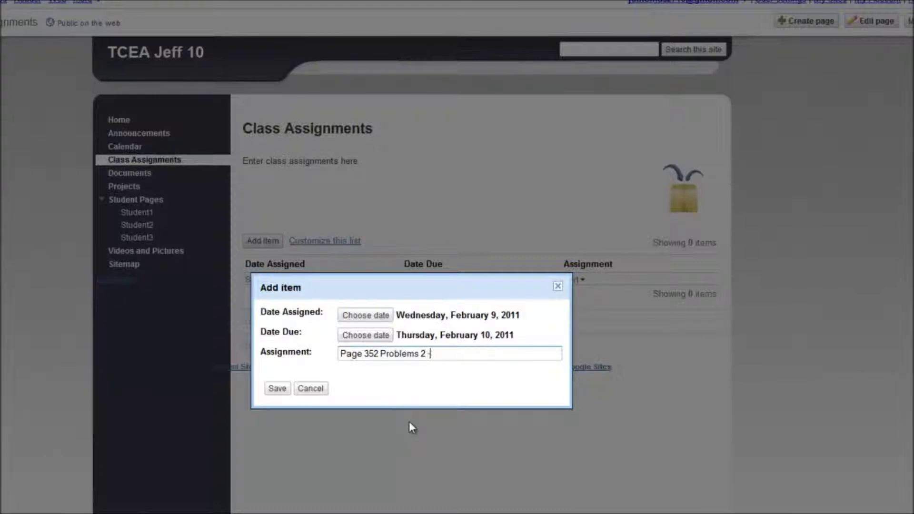
key("BackSpace")
type("52 Even")
left_click(278, 388)
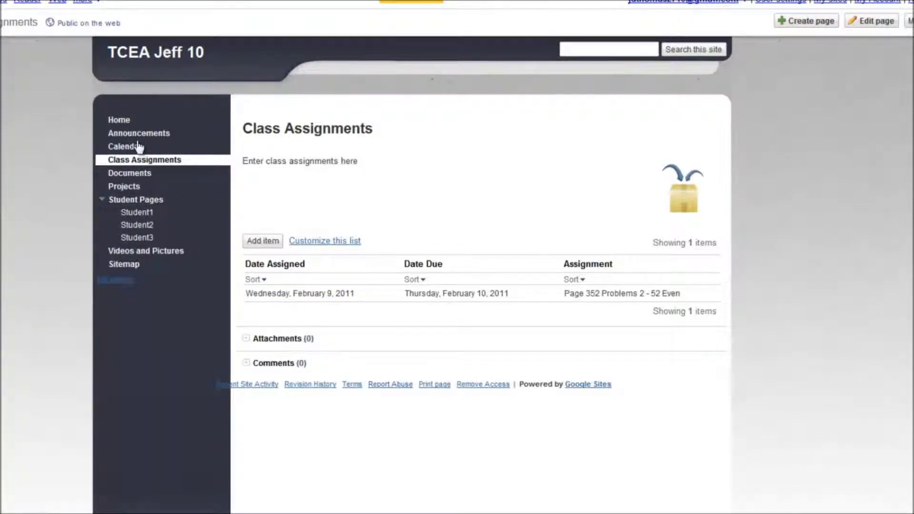
left_click(119, 122)
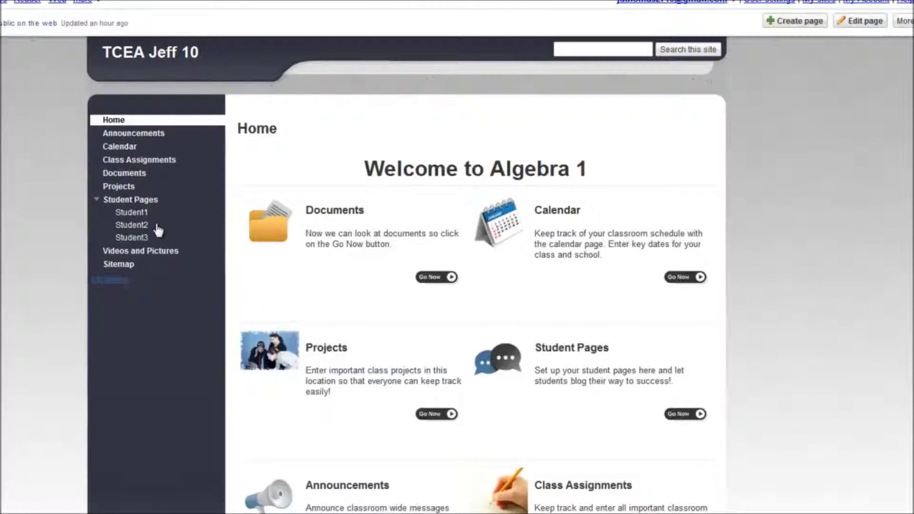